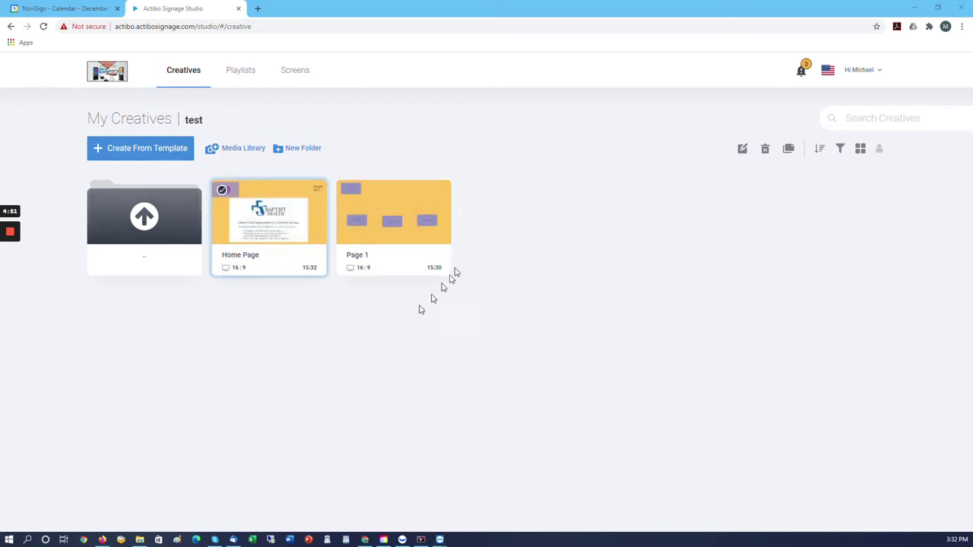
Open the Home Page creative and examine the touch action and target creative assigned to the logo, and return to the creatives list
mouse_move(269, 212)
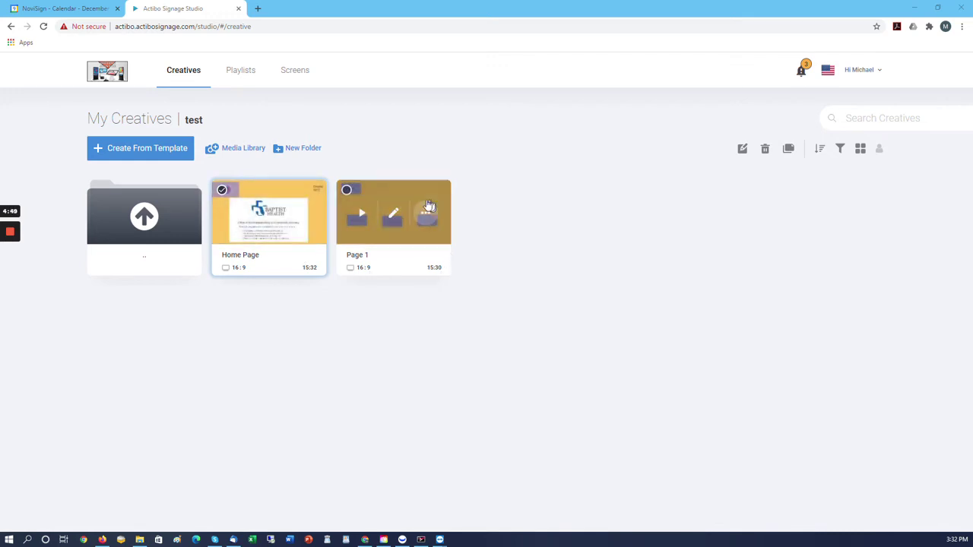
click(269, 214)
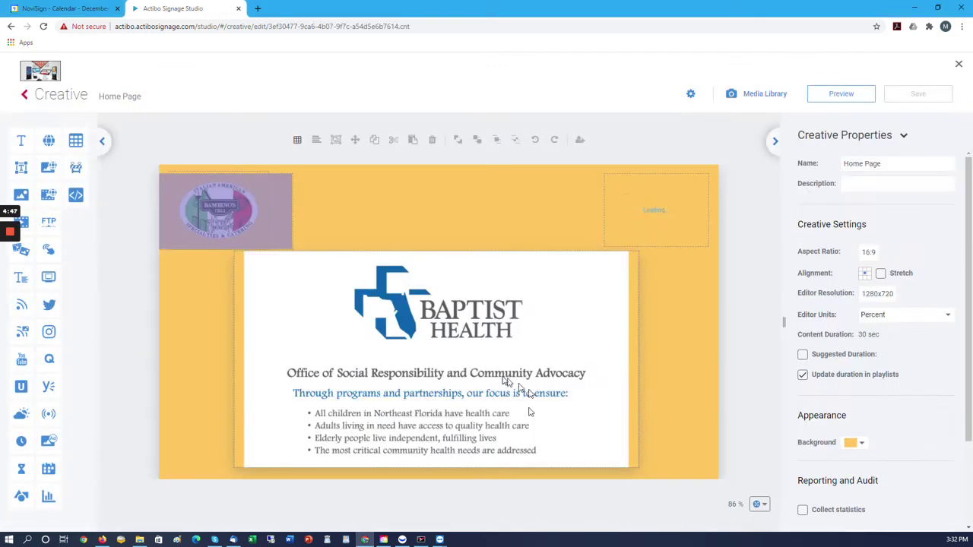
click(259, 199)
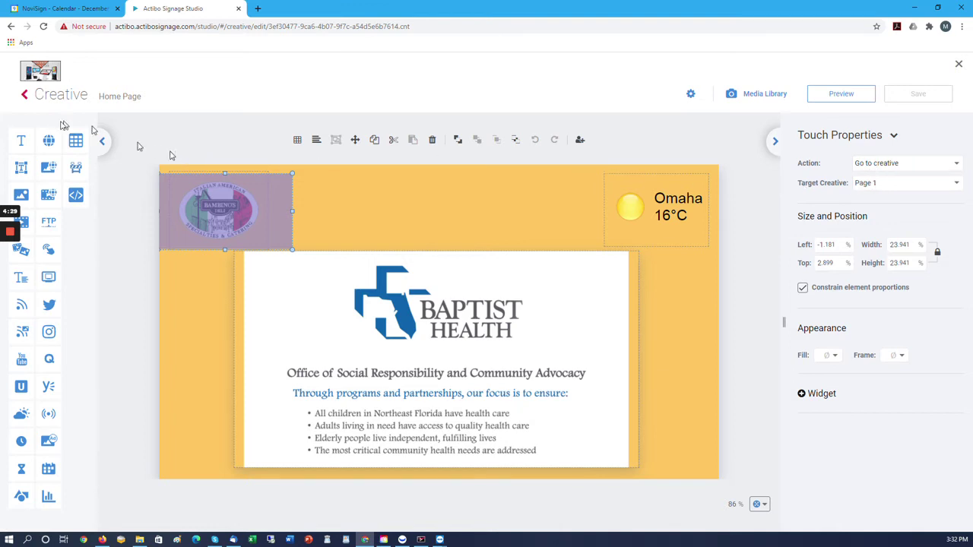
click(28, 96)
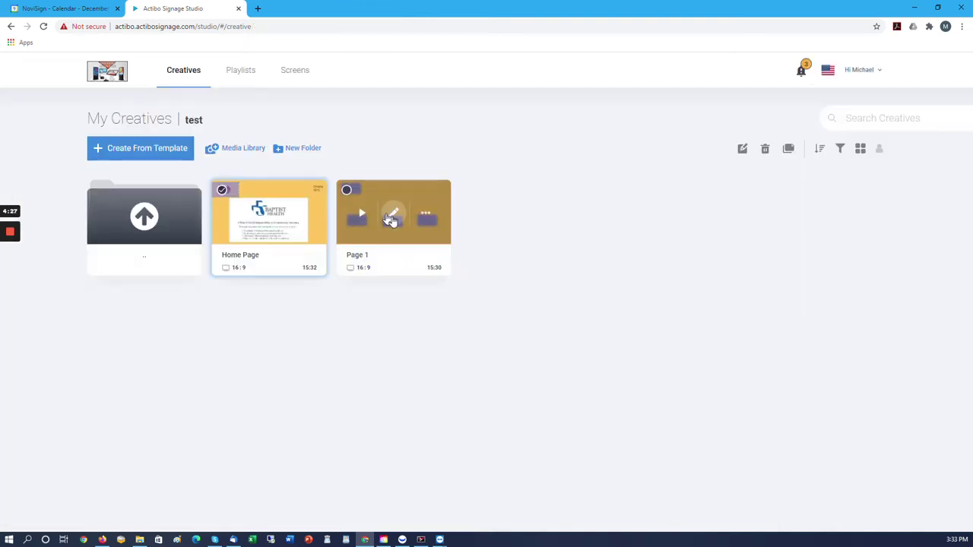
Open the Page 1 creative and examine the touch properties of its Home, Web Page 1 and Web Page 3 buttons, and return to the creatives list
click(390, 214)
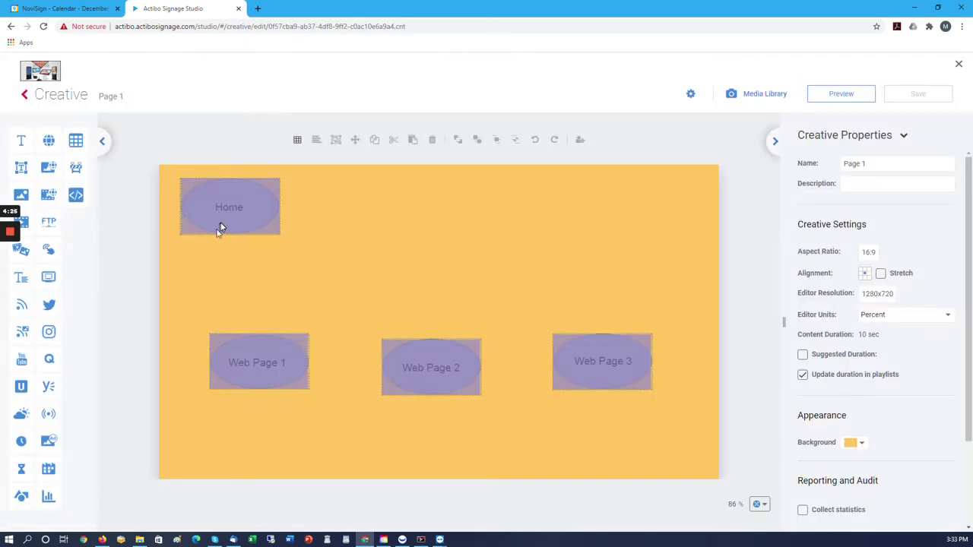
click(243, 214)
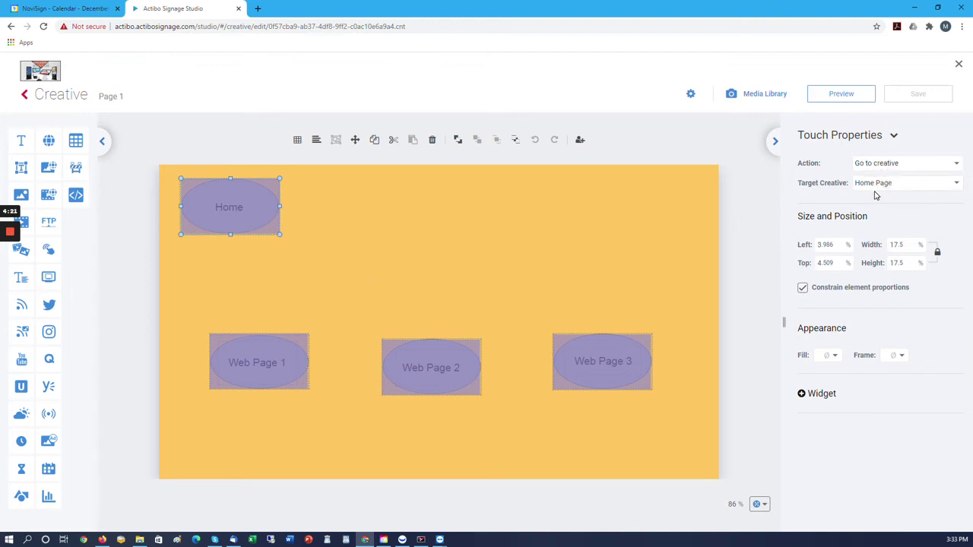
click(255, 366)
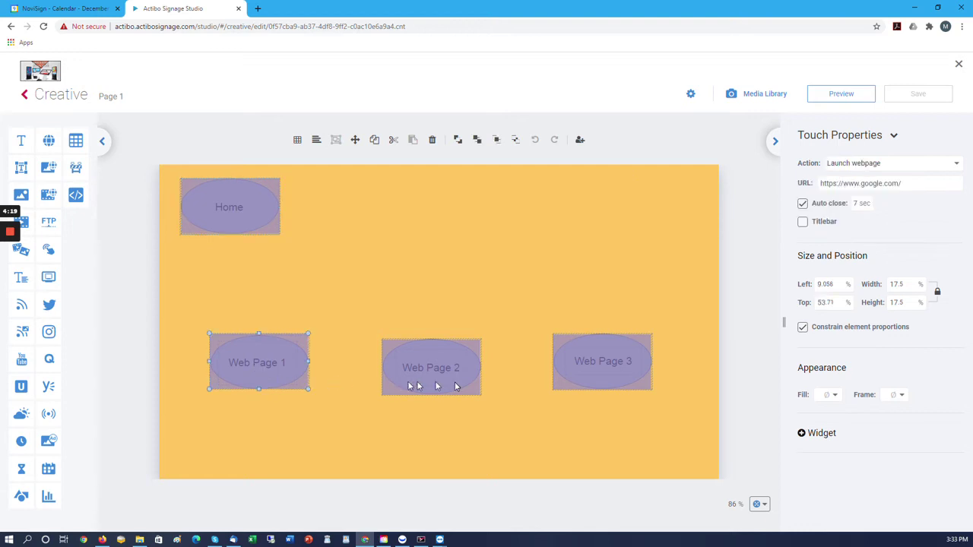
click(881, 167)
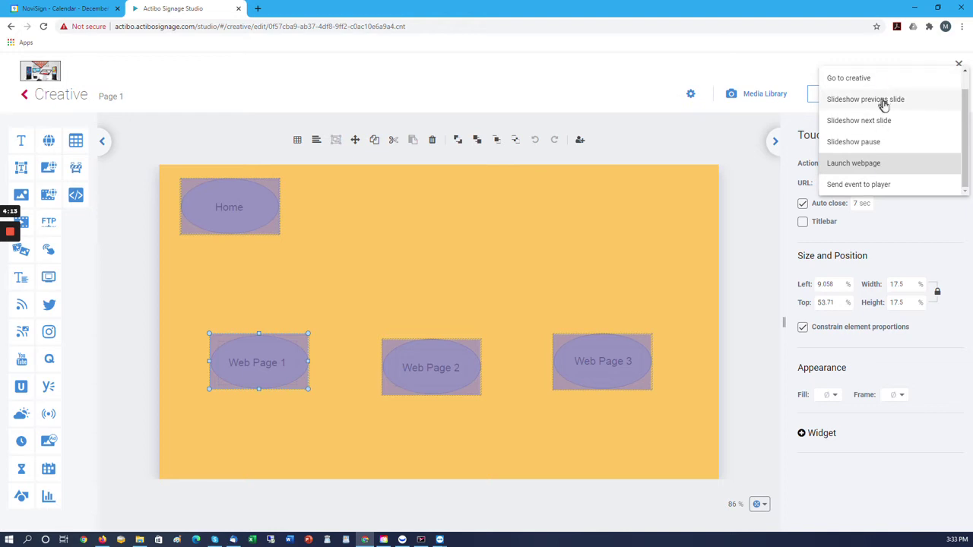
click(866, 164)
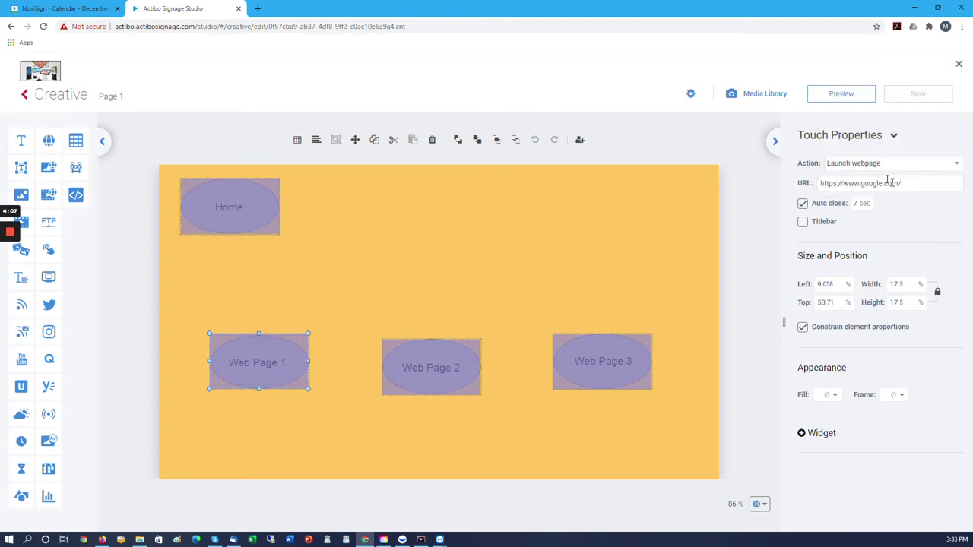
click(870, 188)
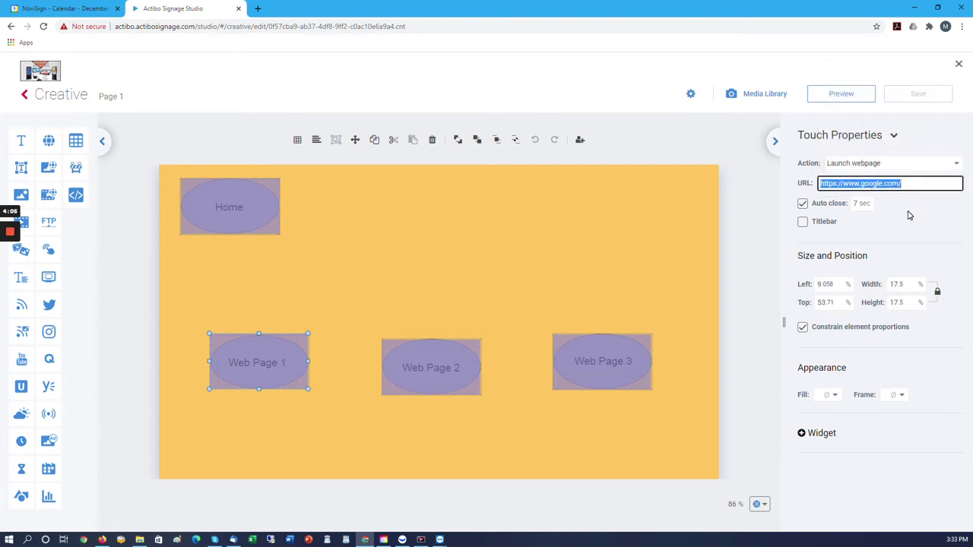
click(897, 212)
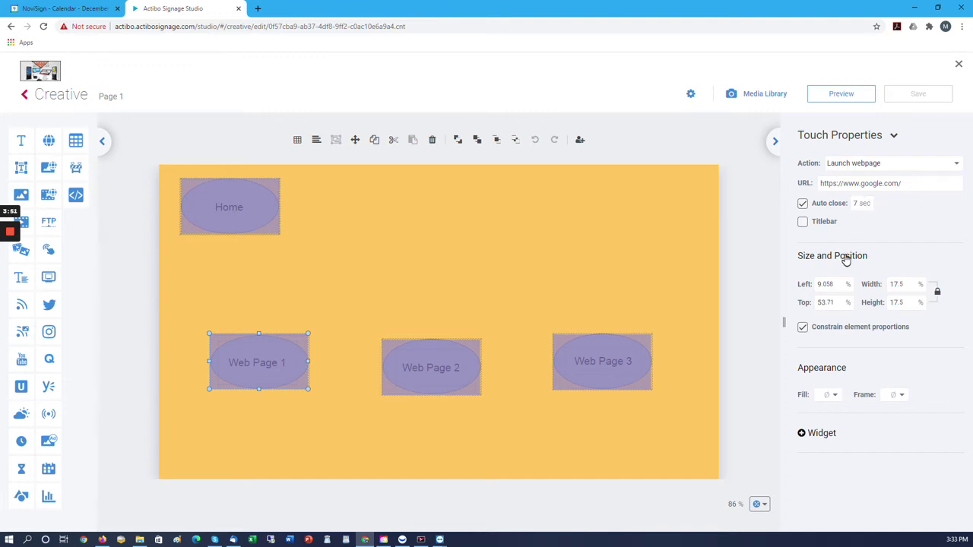
click(593, 362)
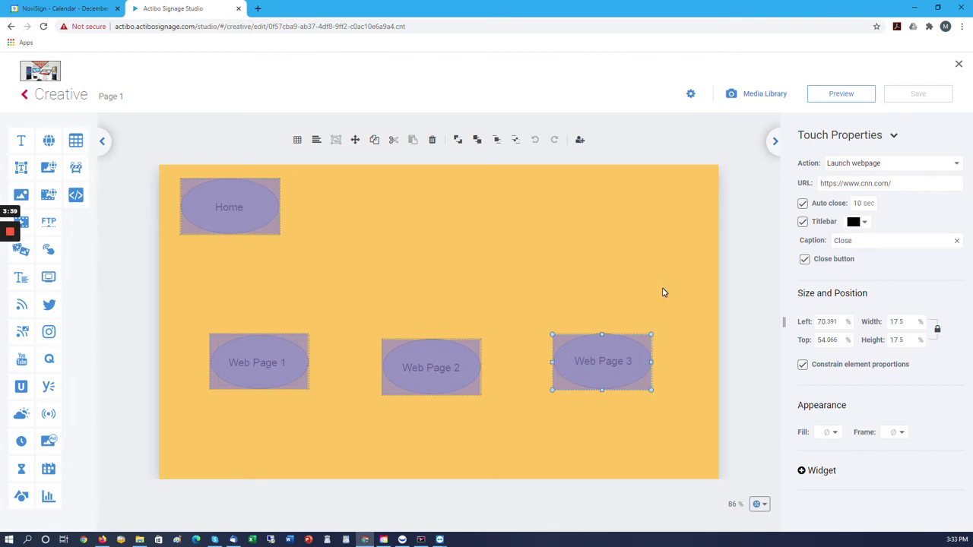
click(25, 95)
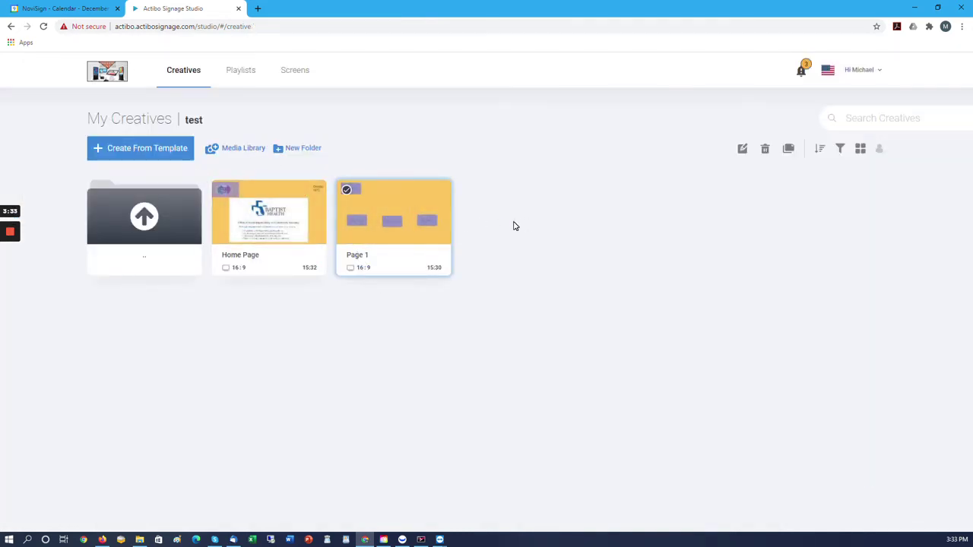
Open the touch test playlist, review the event options in Page 1's creative schedule and accept them
click(244, 74)
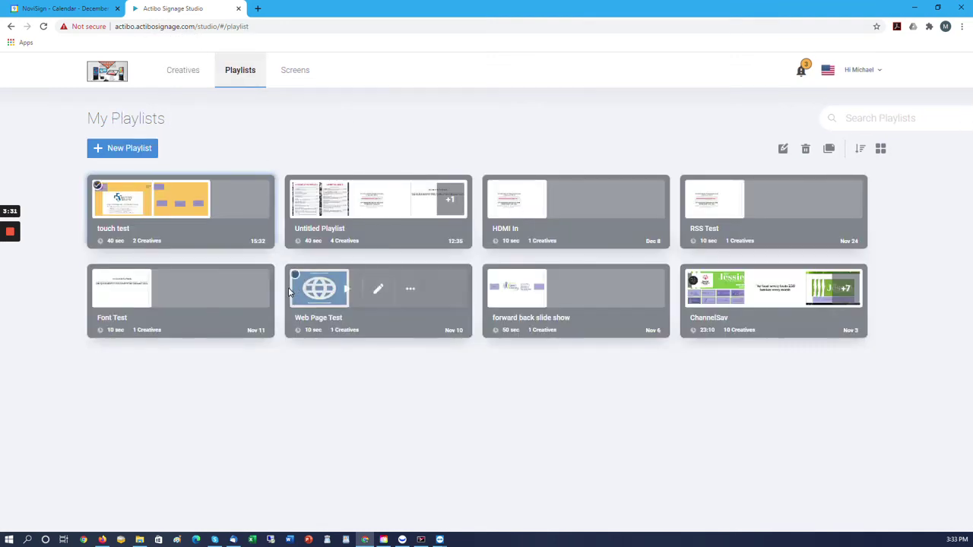
click(167, 201)
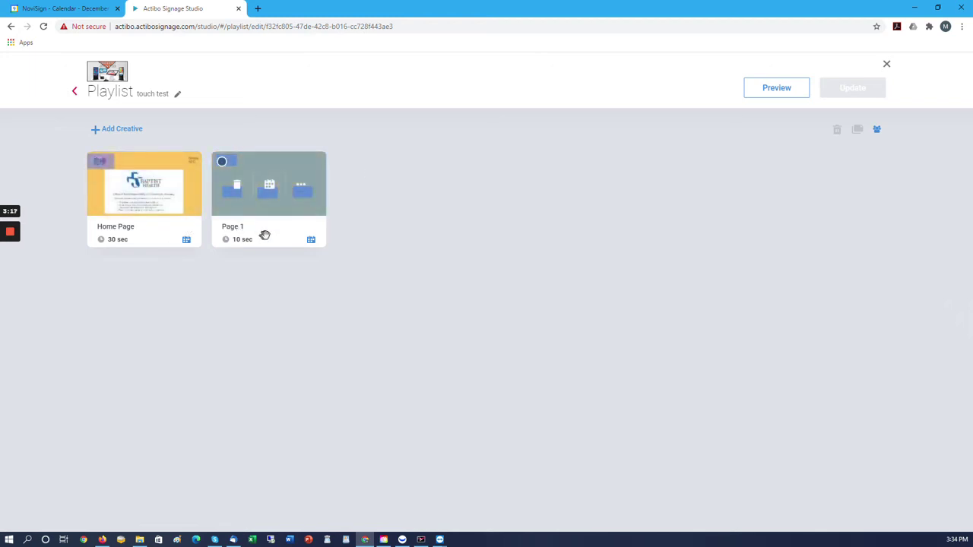
click(312, 244)
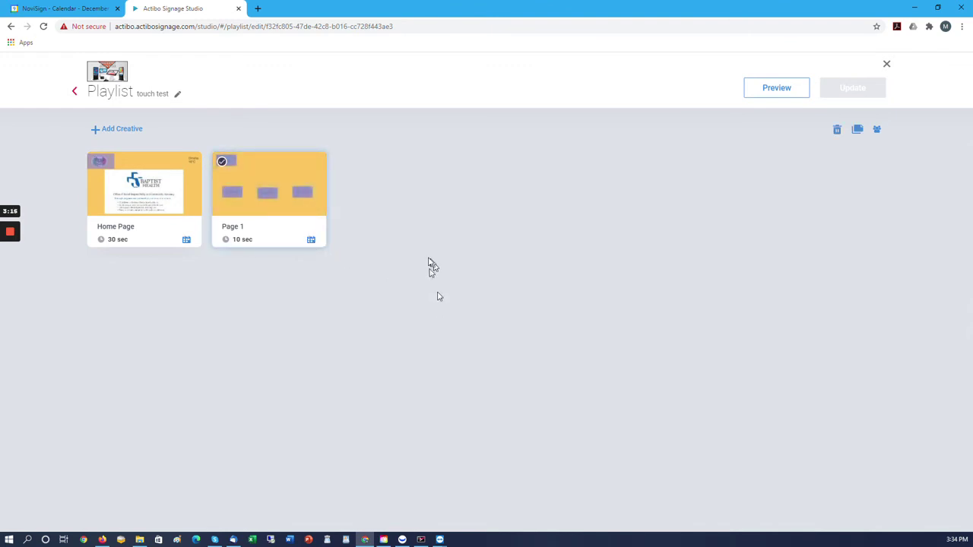
click(312, 242)
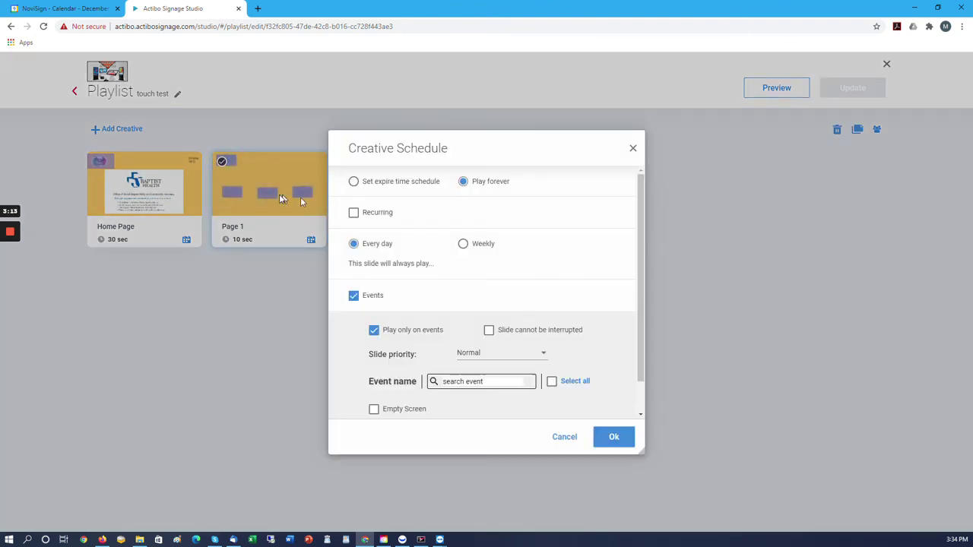
scroll(448, 283, down, 1)
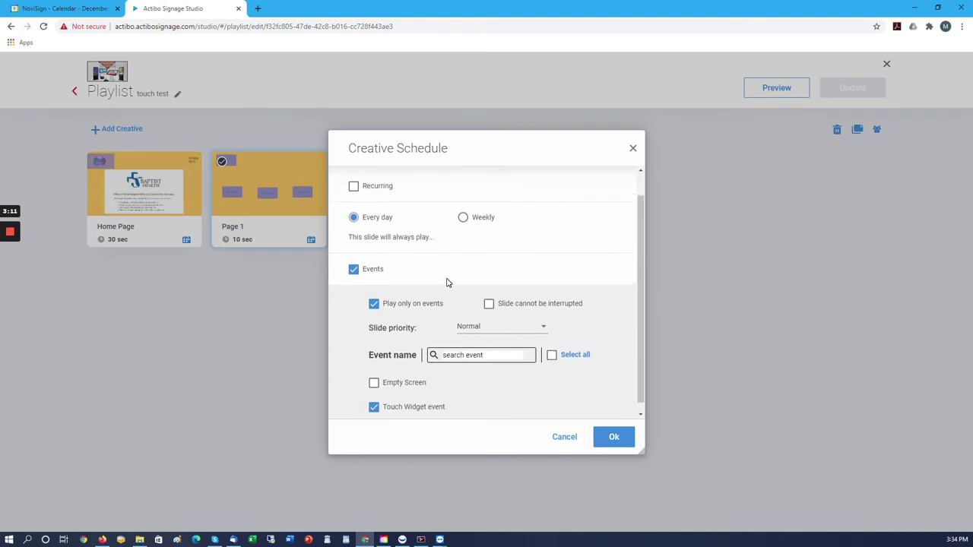
scroll(448, 282, up, 1)
scroll(399, 267, down, 1)
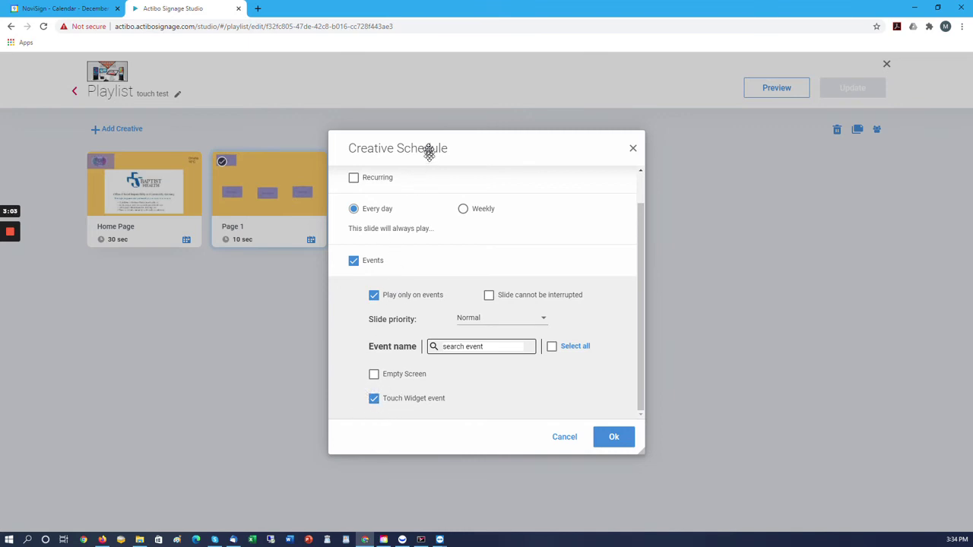
drag(430, 146, 509, 144)
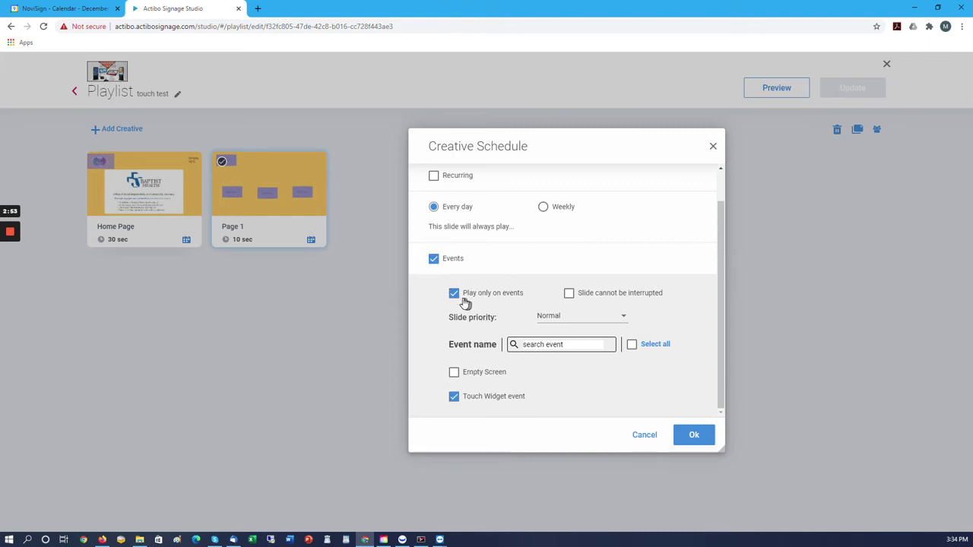
click(696, 436)
Review and accept the event options in Home Page's creative schedule, and update the touch test playlist
mouse_move(134, 187)
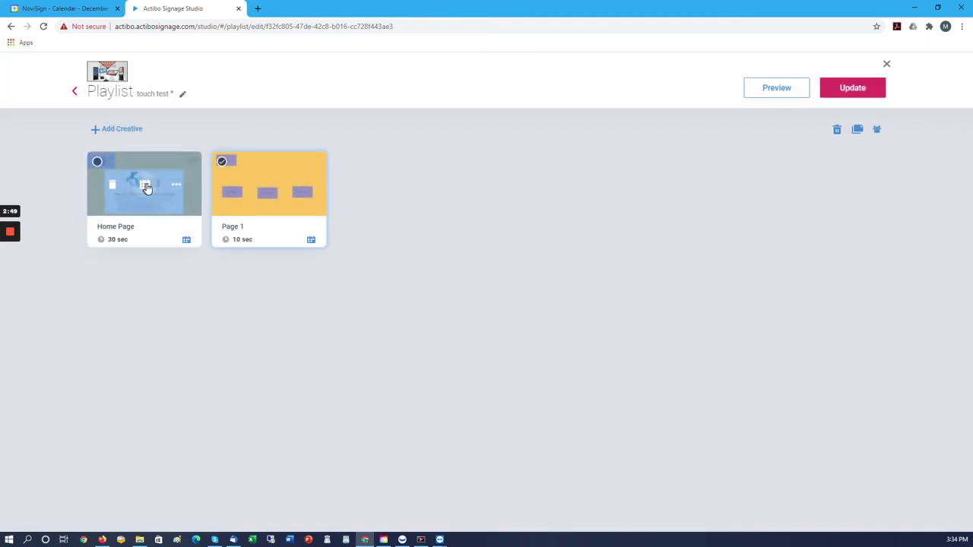
click(147, 187)
scroll(472, 289, down, 1)
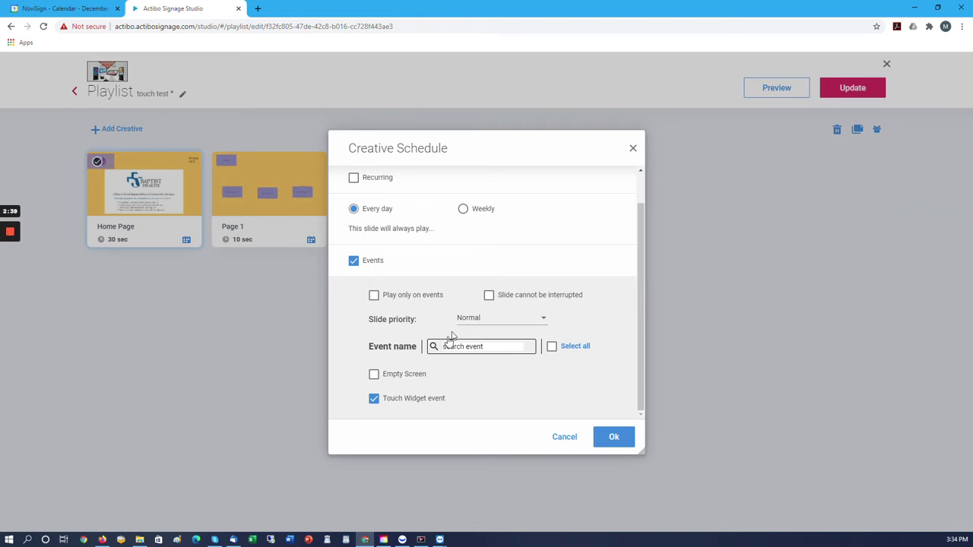
click(613, 438)
click(837, 92)
View the list of screens and switch to the remote control session of the Android Tablet
click(284, 81)
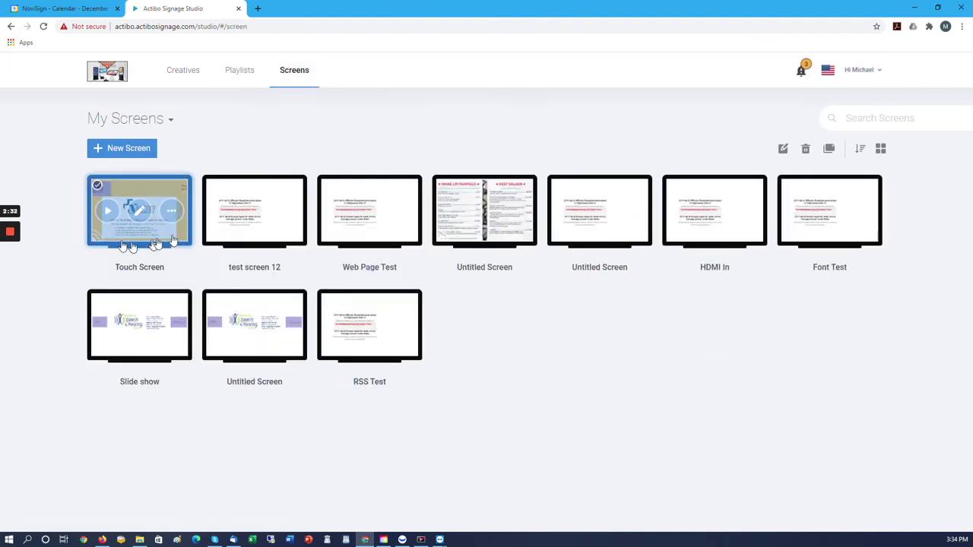
click(440, 539)
click(469, 502)
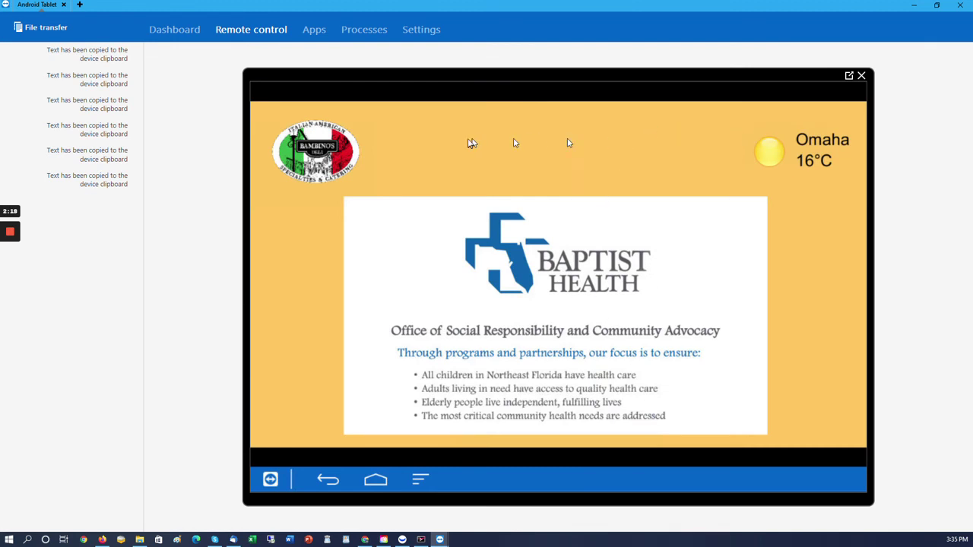
Test moving between Home Page and Page 1 with the logo and Home button on the tablet, and launch Web Page 1
click(324, 155)
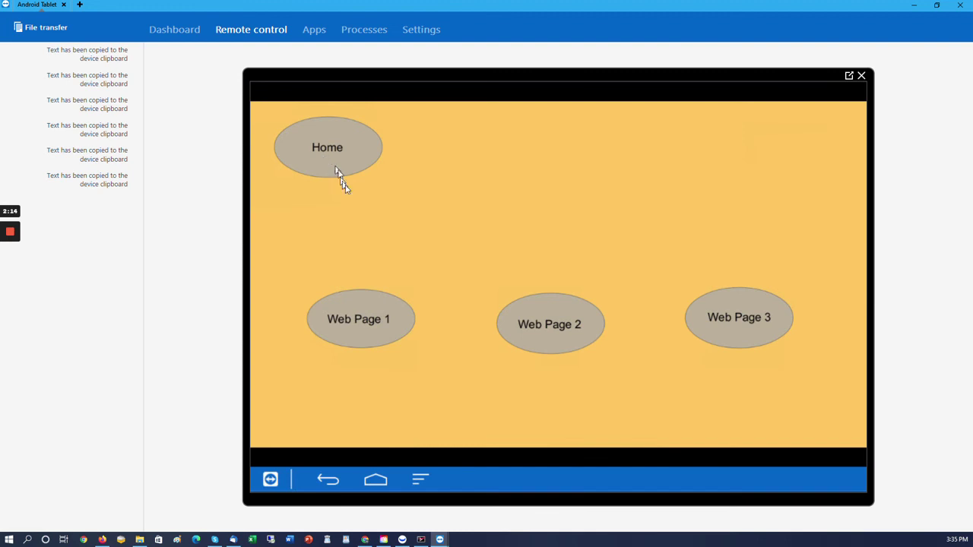
click(331, 147)
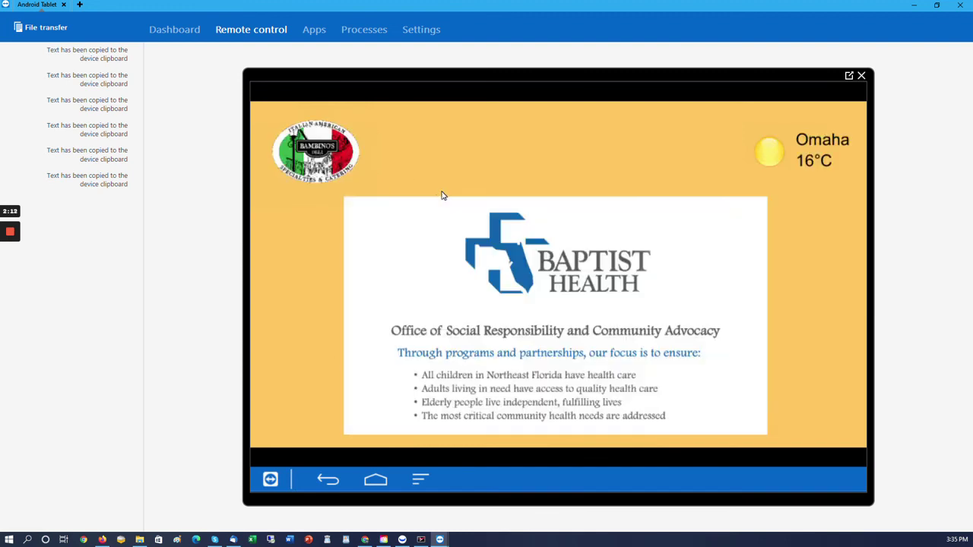
click(348, 149)
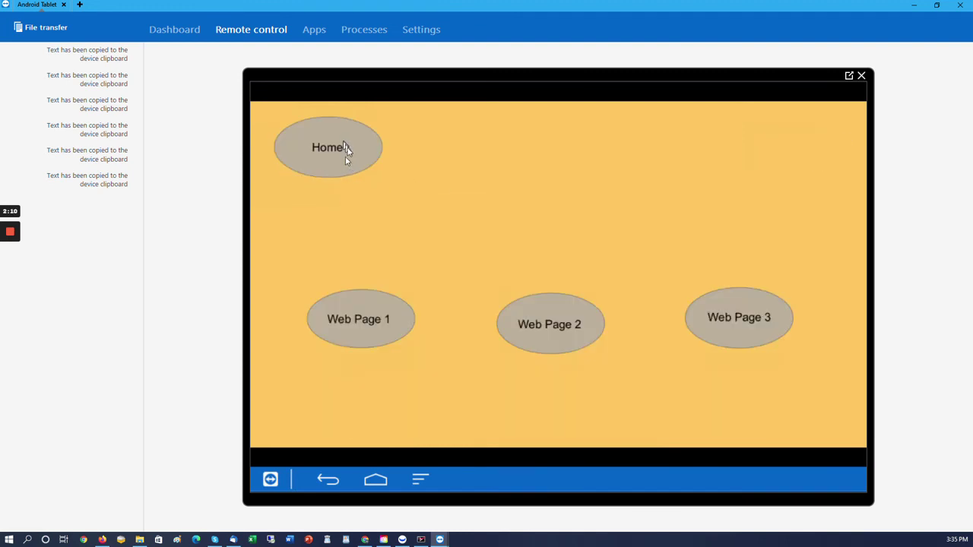
click(344, 146)
click(386, 226)
click(380, 329)
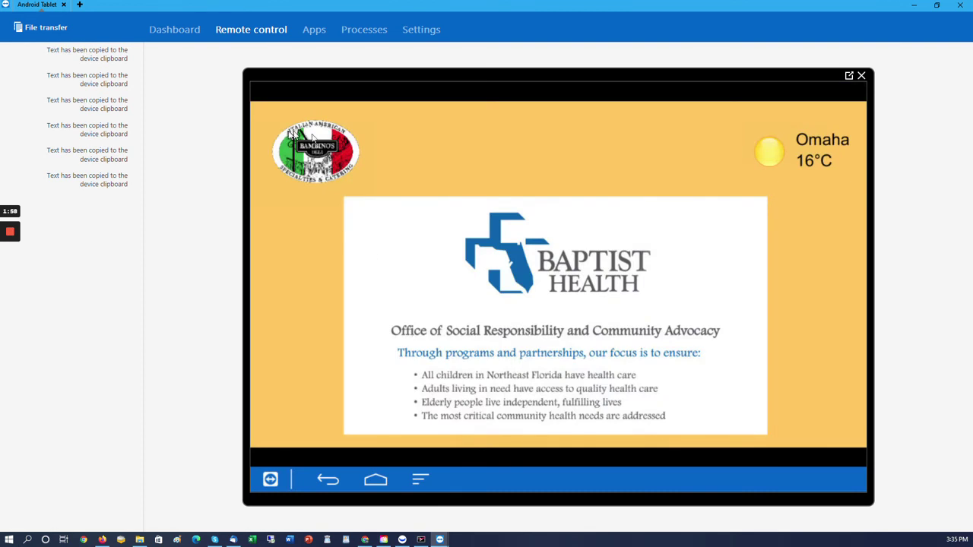
Go to Page 1 through the logo and test launching and closing Web Page 3 twice
click(322, 143)
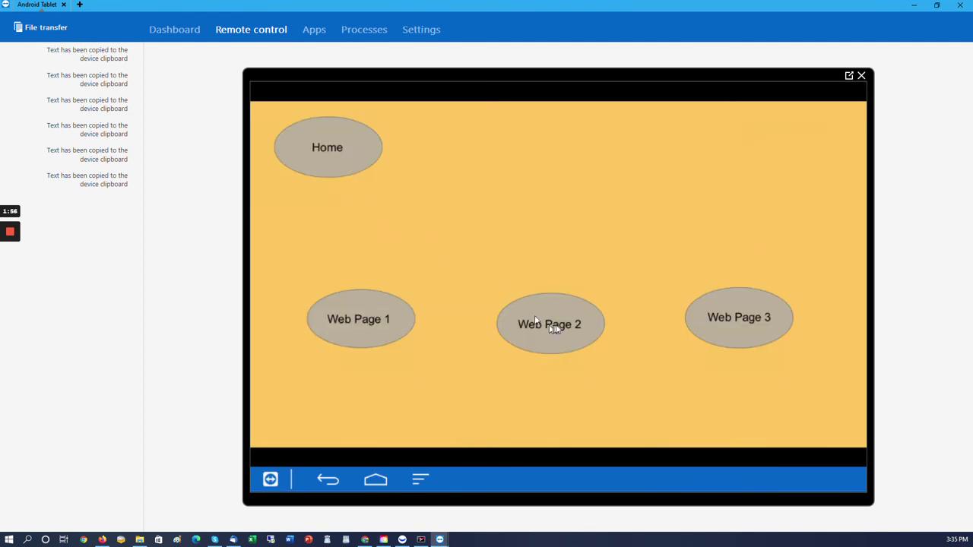
click(737, 319)
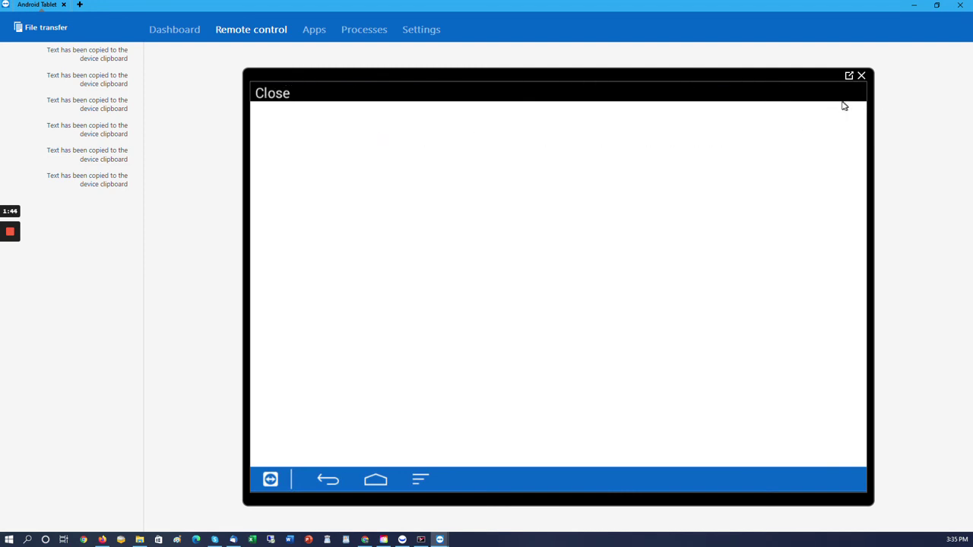
click(288, 98)
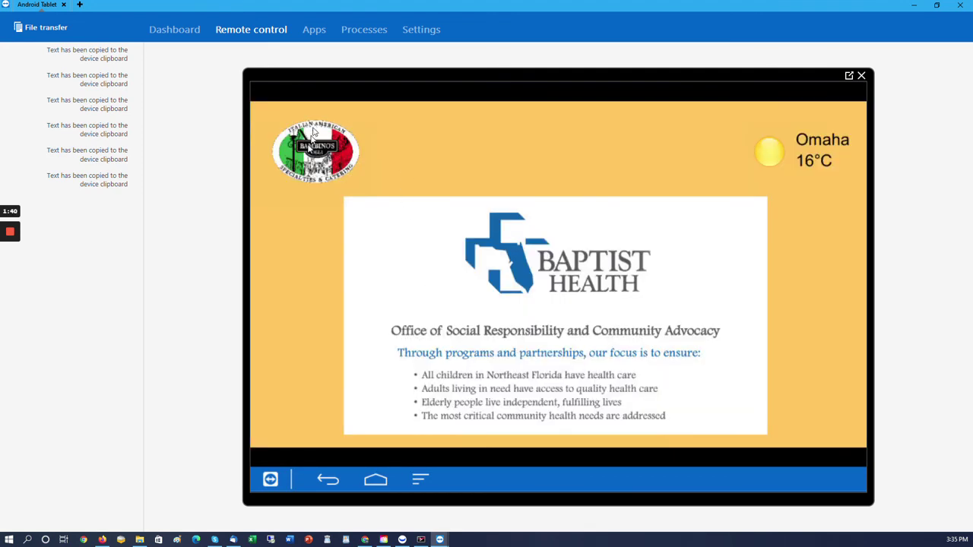
click(757, 323)
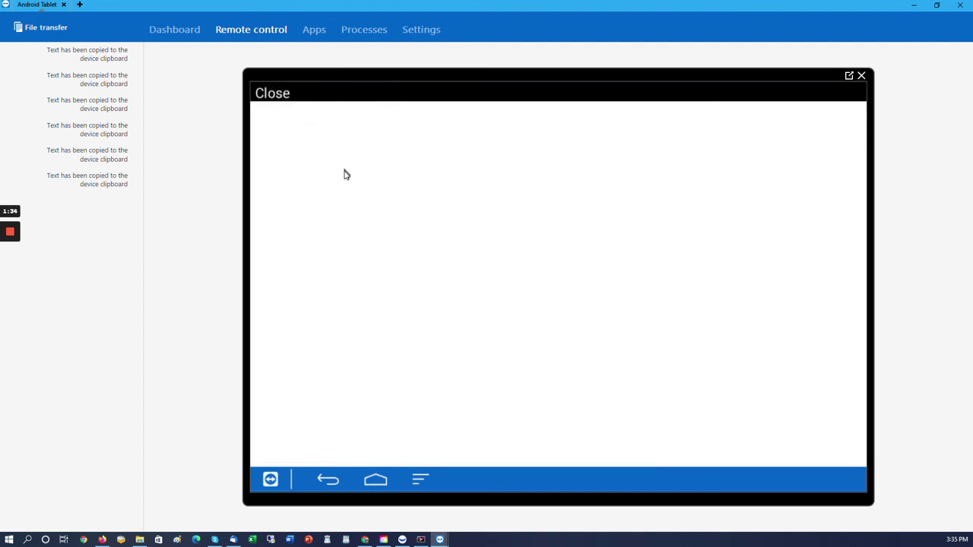
click(274, 96)
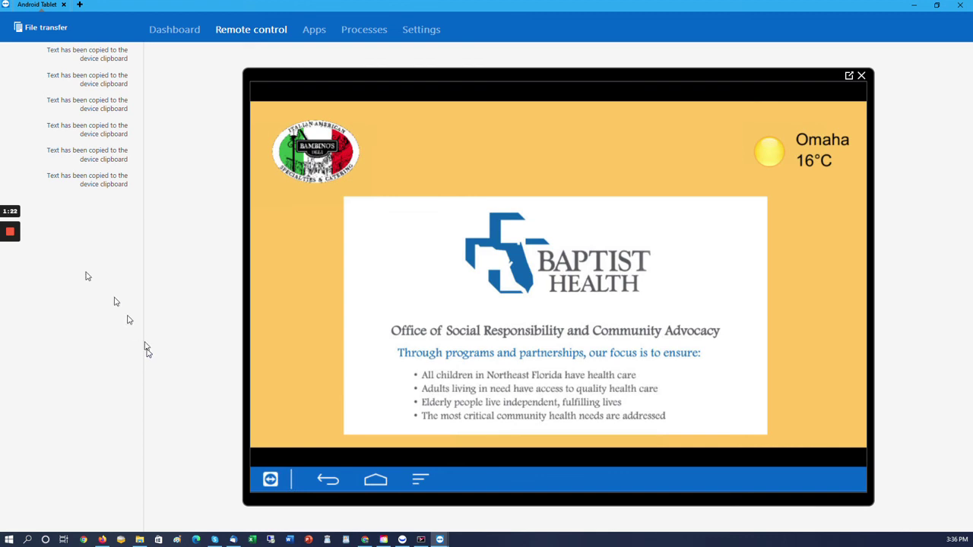
mouse_move(9, 234)
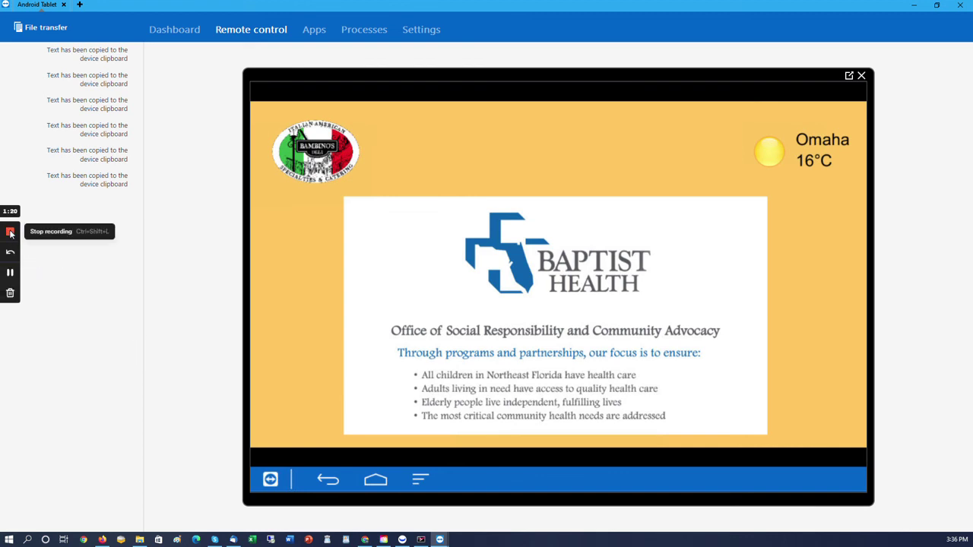